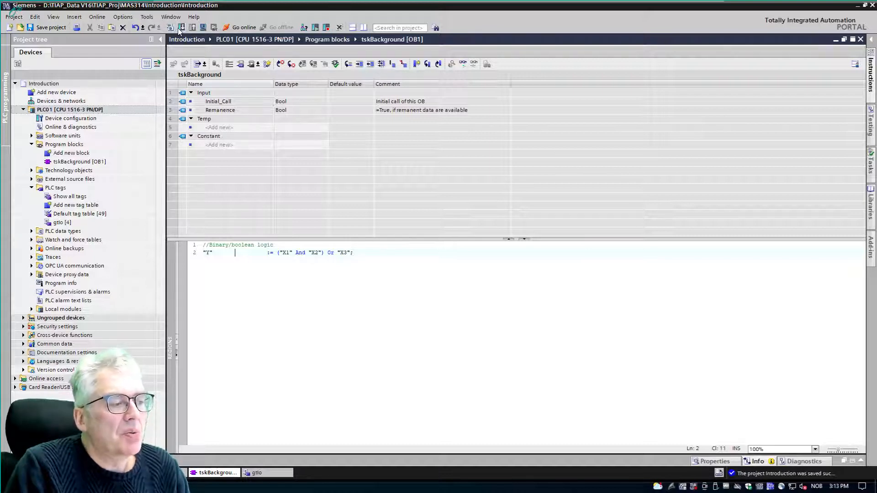
Start the simulation of PLC01, enabling simulation support for the project and accepting that other online interfaces are disabled.
click(204, 31)
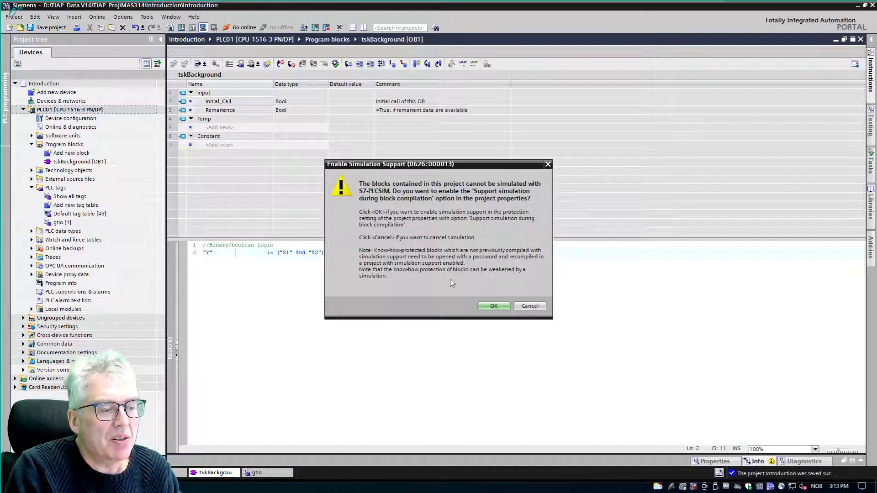
click(493, 308)
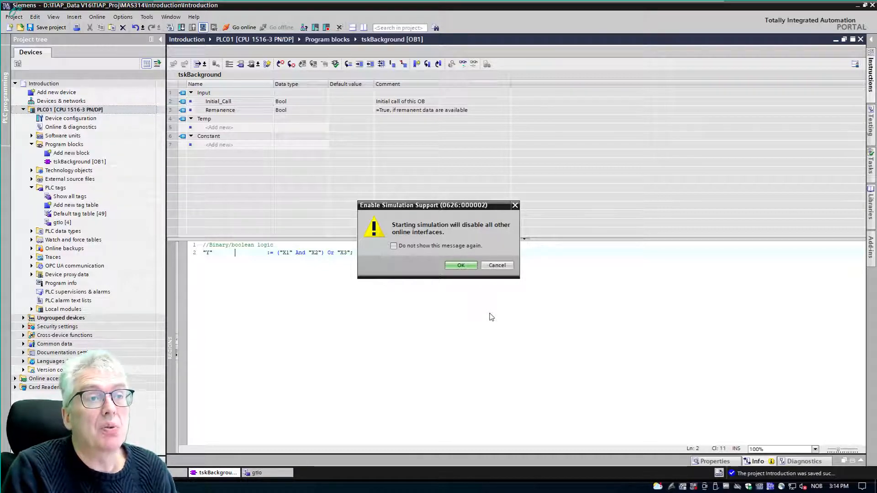
click(466, 266)
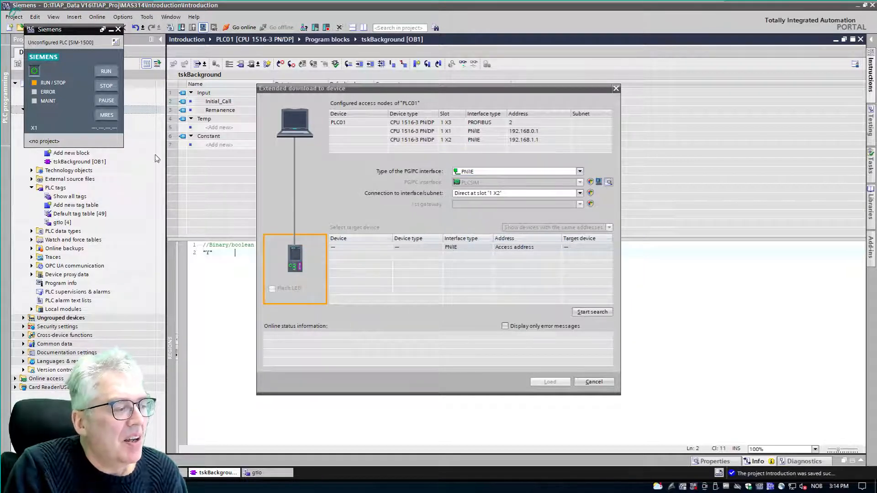
Search for the download target using the PN/IE interface type and the connection Direct at slot '1 X2'.
click(478, 172)
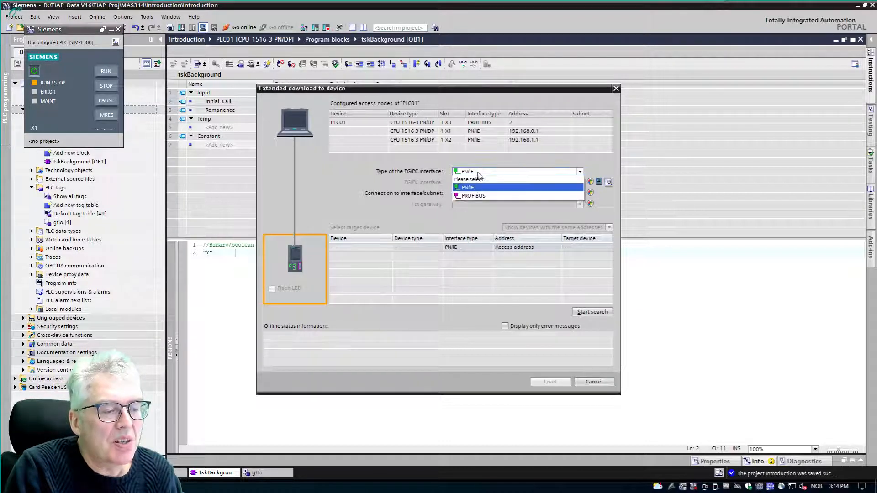
click(479, 176)
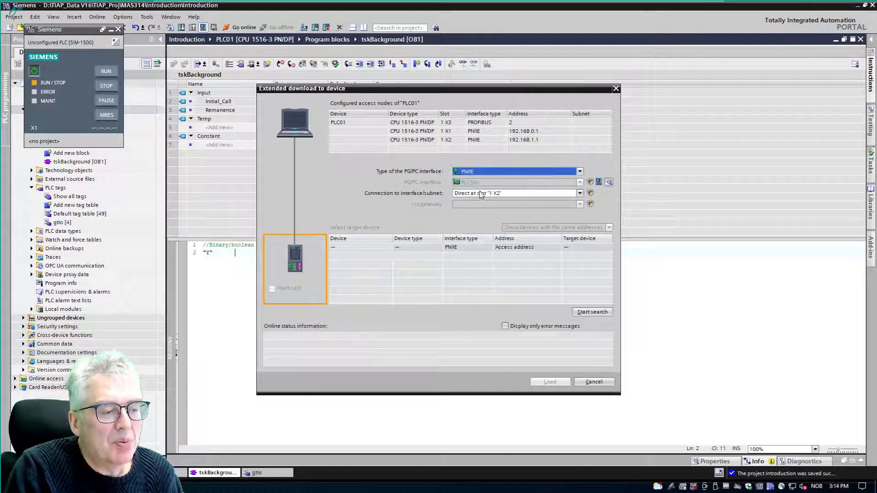
click(481, 194)
click(482, 195)
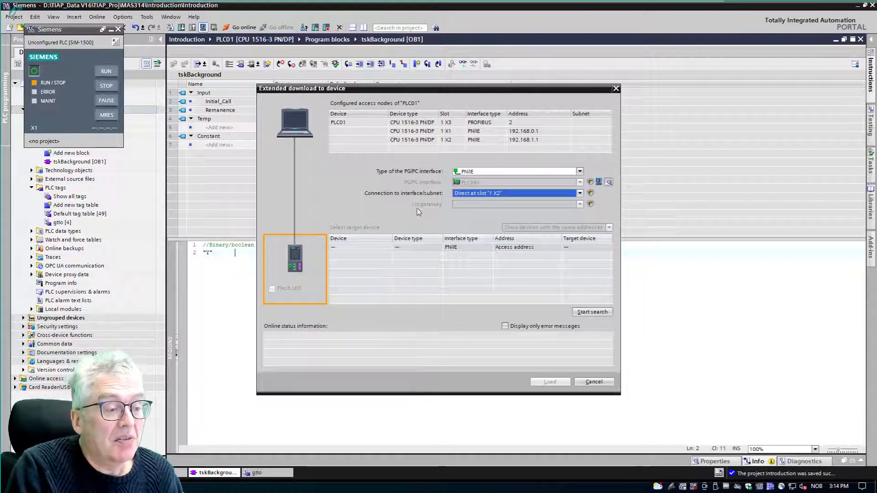
click(484, 193)
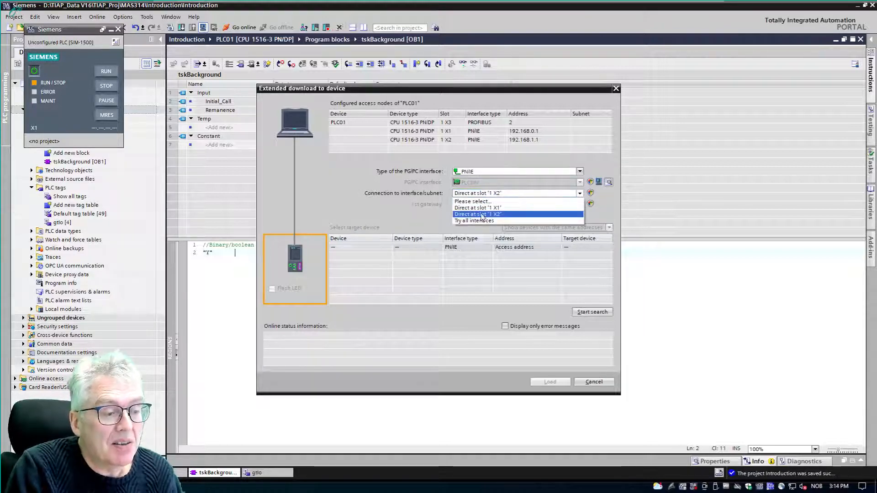
click(394, 204)
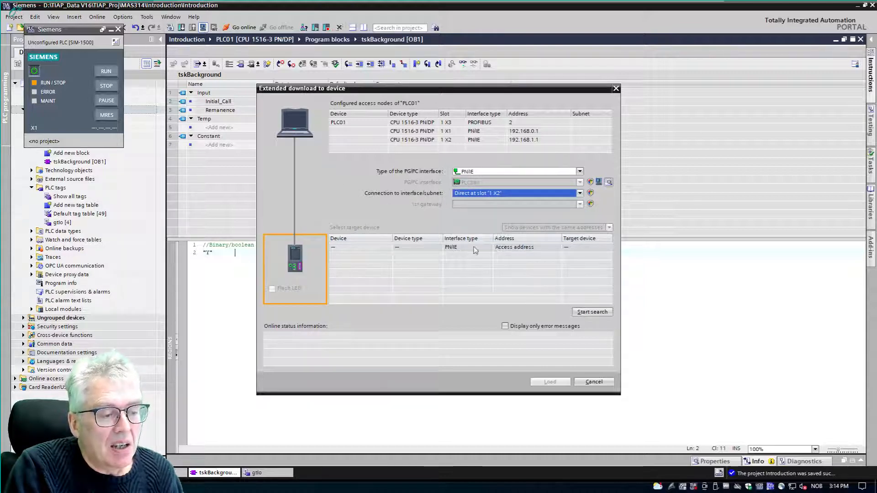
click(592, 311)
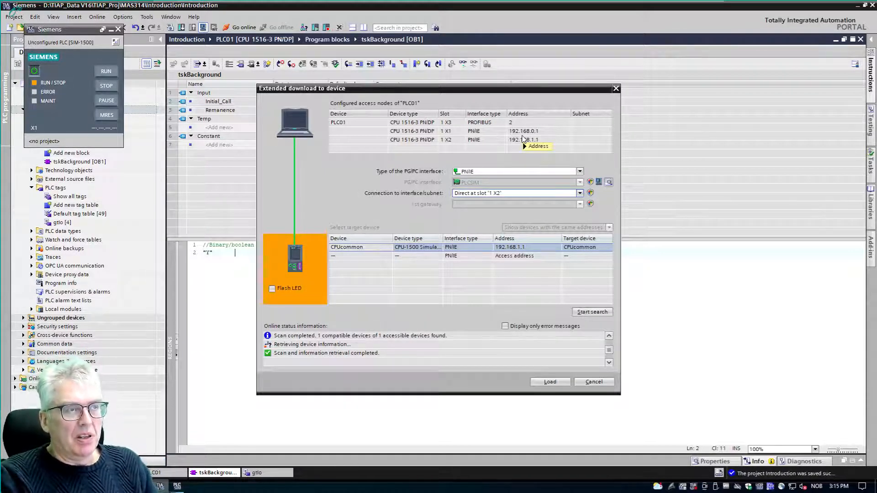
mouse_move(522, 139)
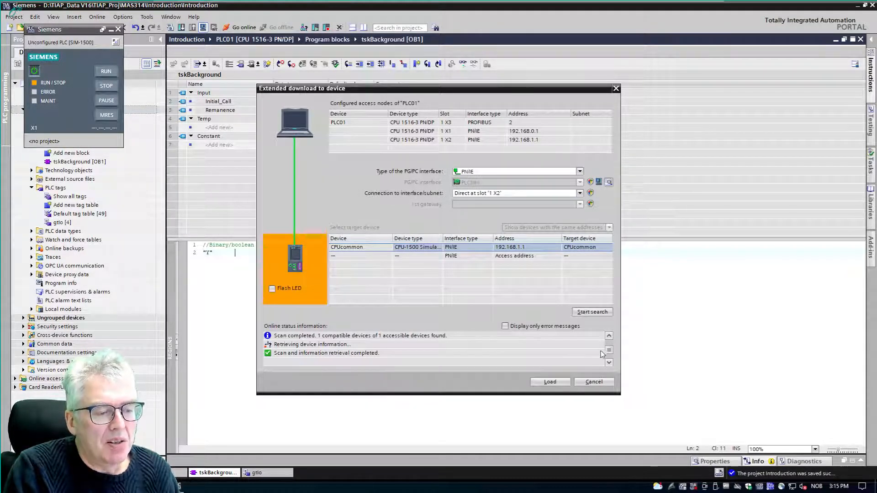
Load the PLC01 program into the found simulated CPU and finish with No action for starting the modules.
click(548, 382)
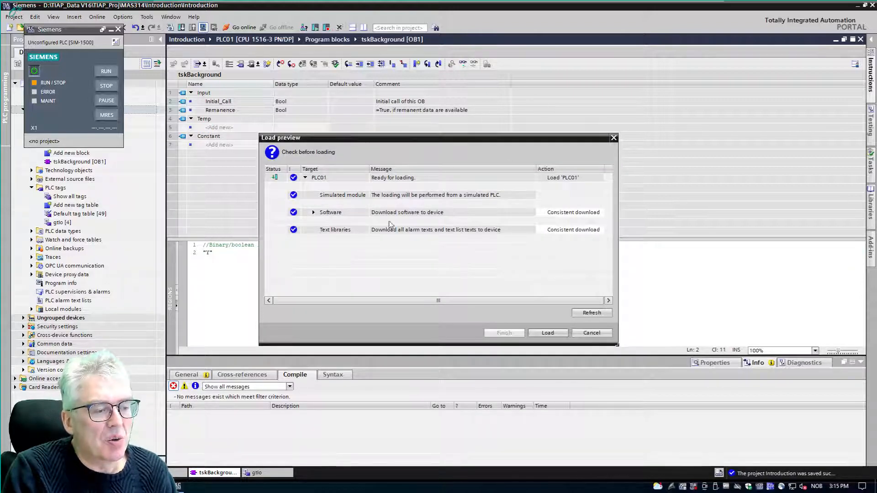
click(548, 333)
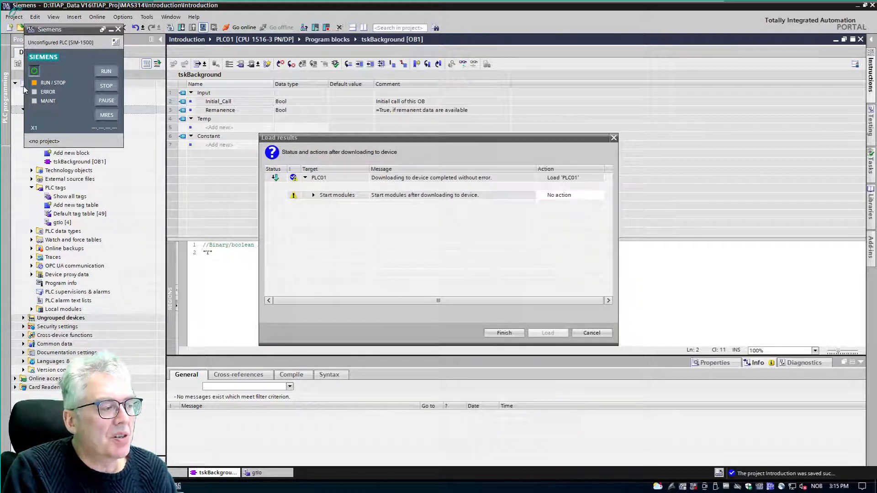
click(590, 196)
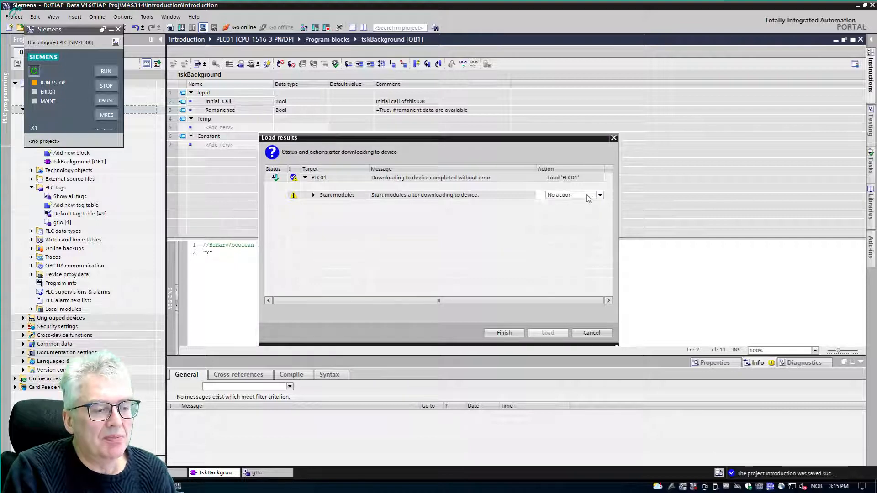
click(600, 195)
click(501, 224)
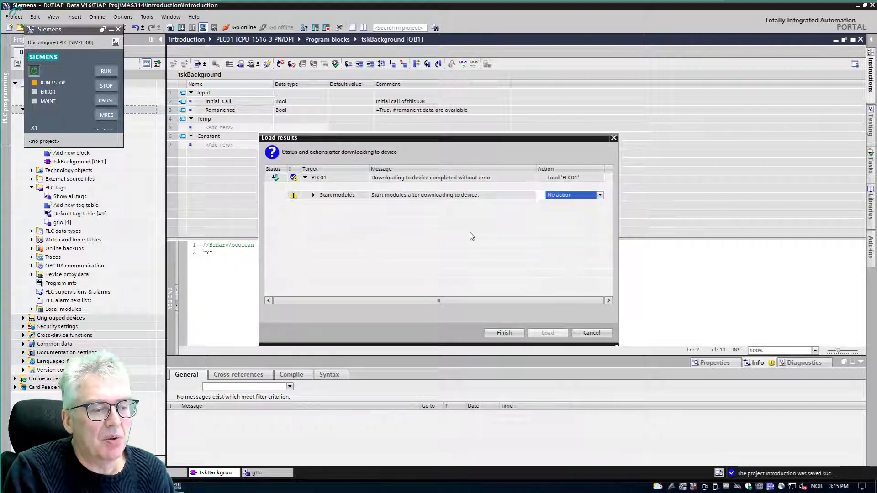
click(504, 333)
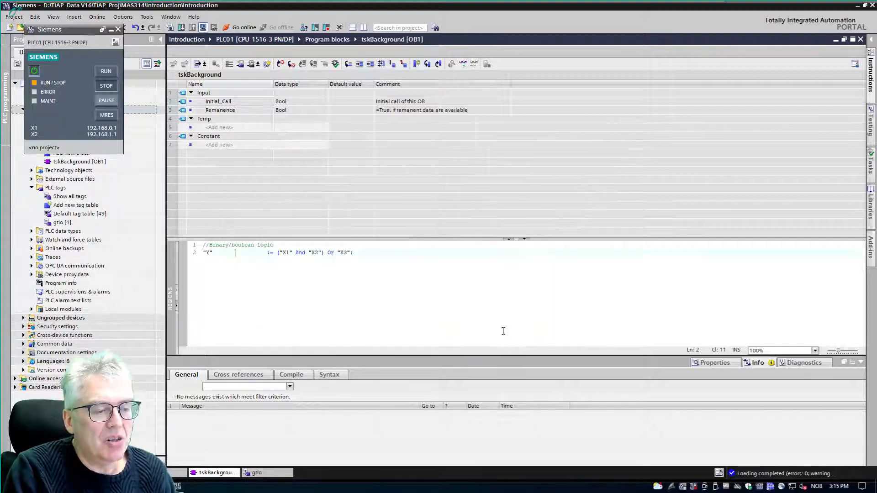
Set the simulated PLC to RUN and move the simulator window further towards the screen corner.
click(107, 73)
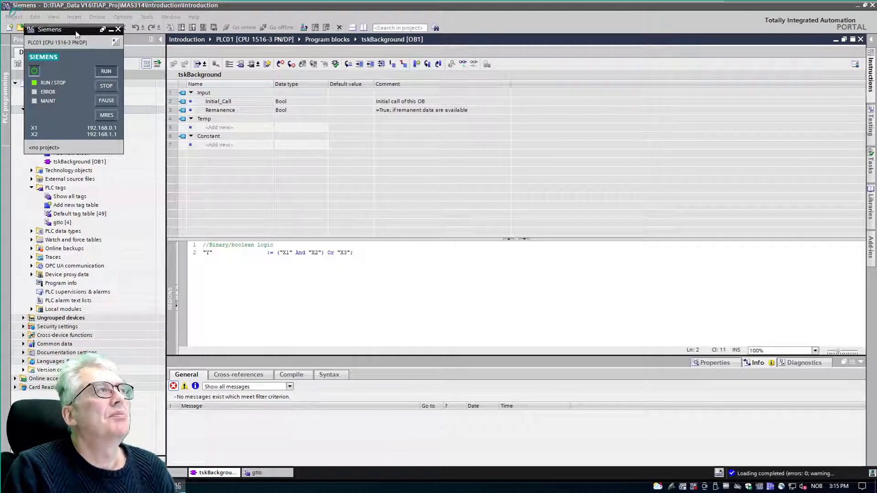
drag(85, 34, 67, 14)
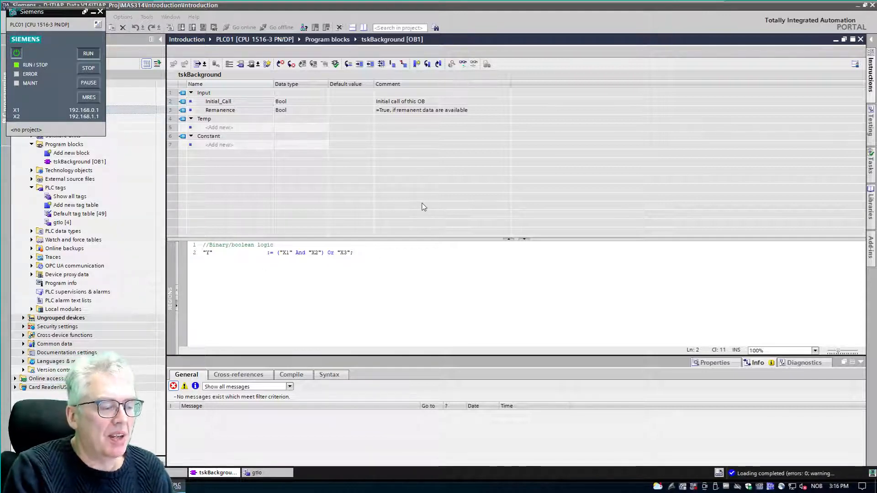
Open the gtIo tag table and turn on monitoring of all its tags.
click(267, 475)
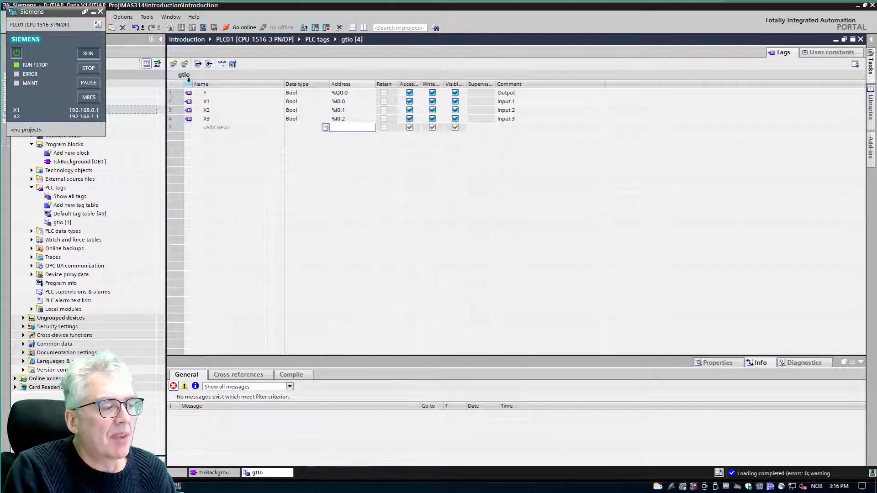
click(222, 66)
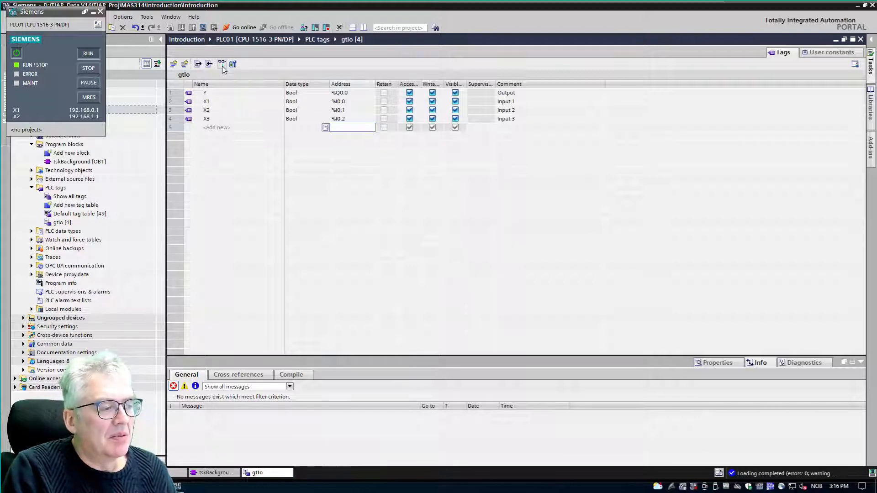
click(222, 68)
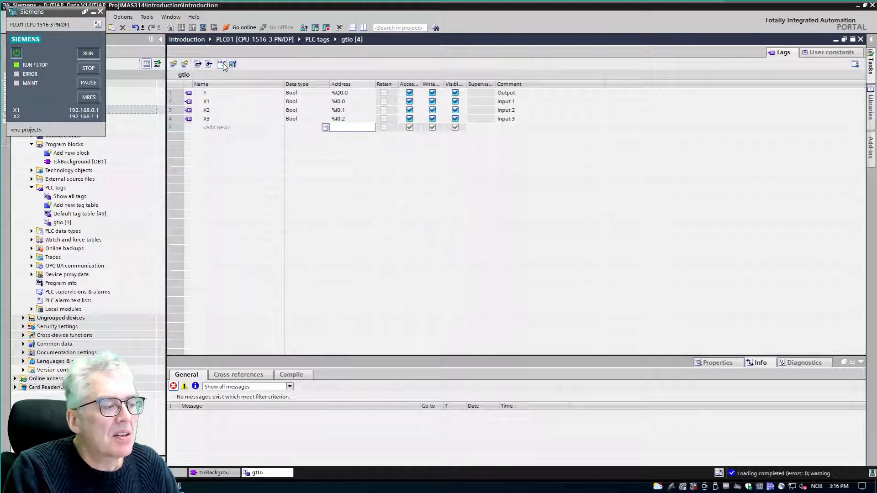
click(222, 64)
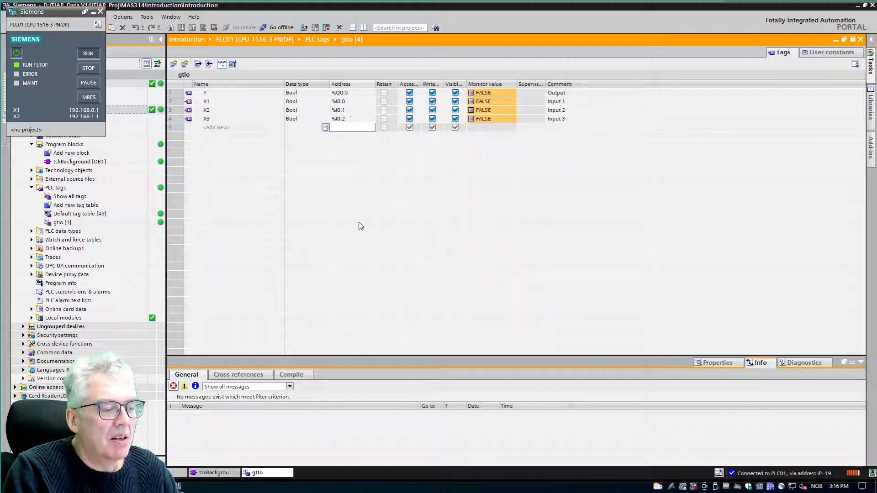
click(219, 473)
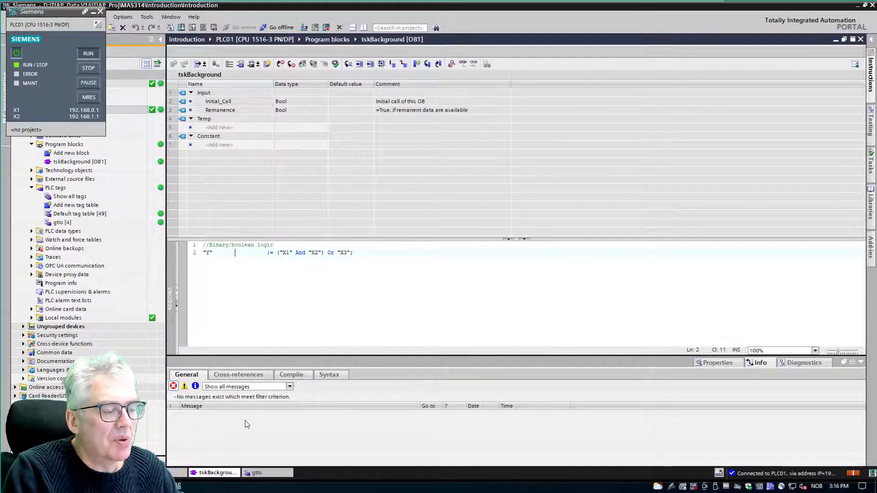
click(257, 472)
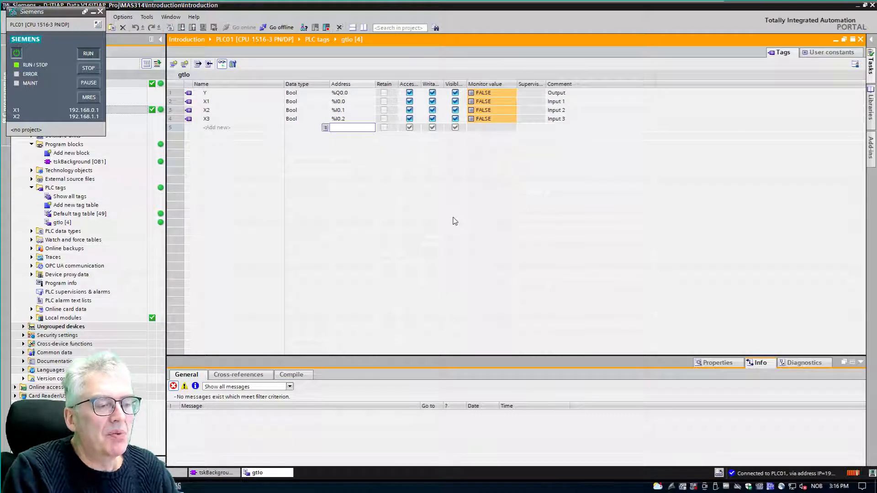
right_click(503, 101)
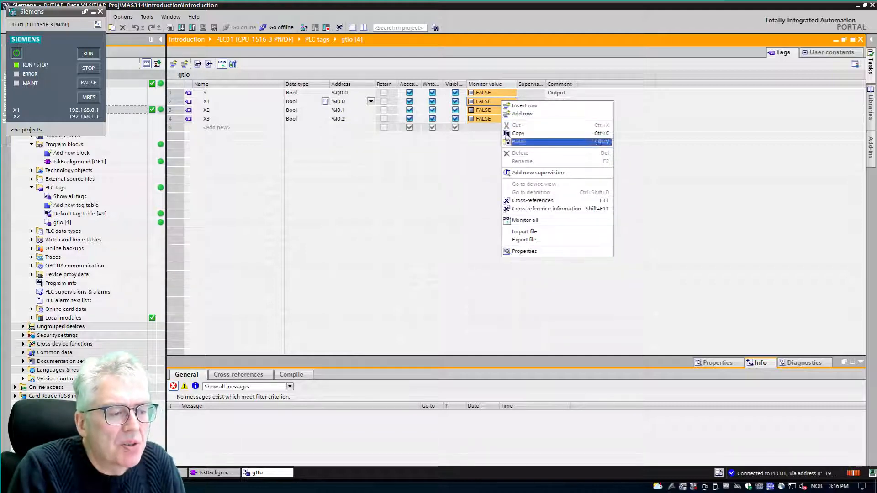
click(629, 103)
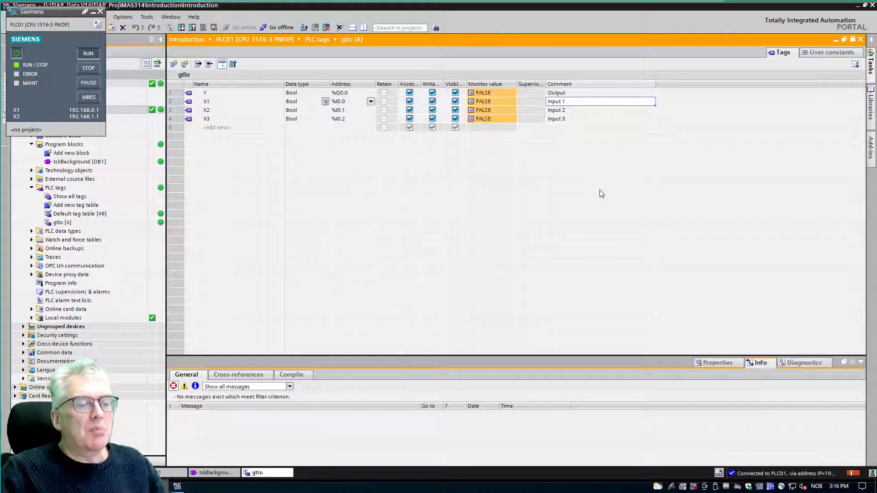
Add a new watch table to PLC01 and rename it wtSimpleProgram.
click(32, 240)
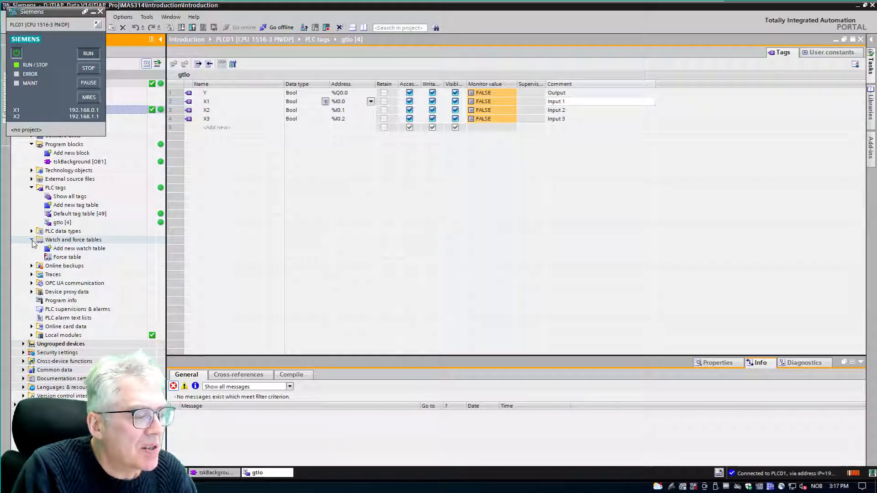
double_click(66, 251)
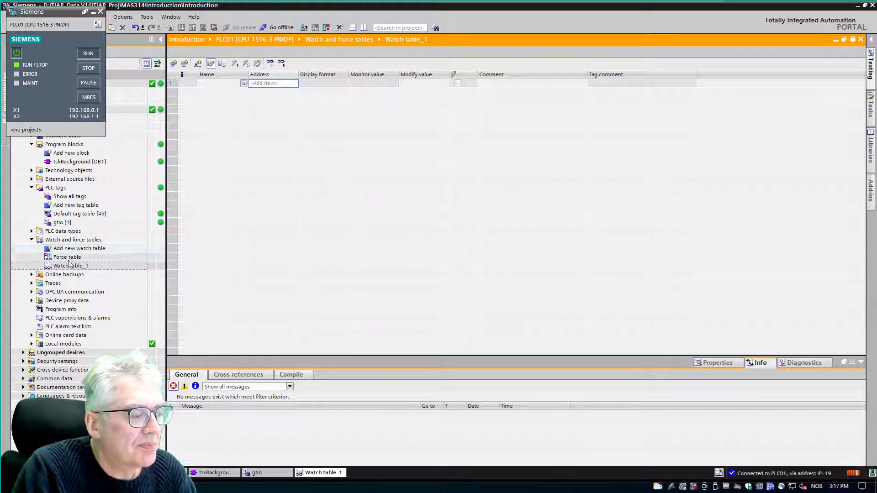
click(71, 266)
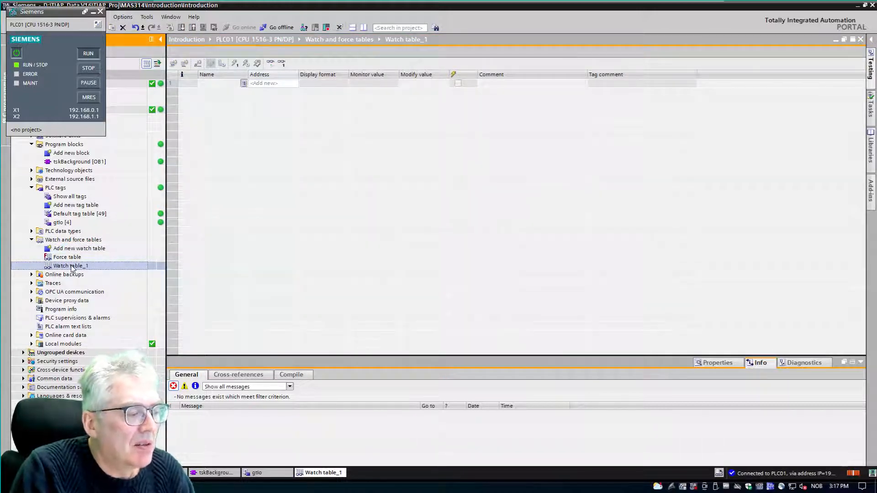
click(71, 267)
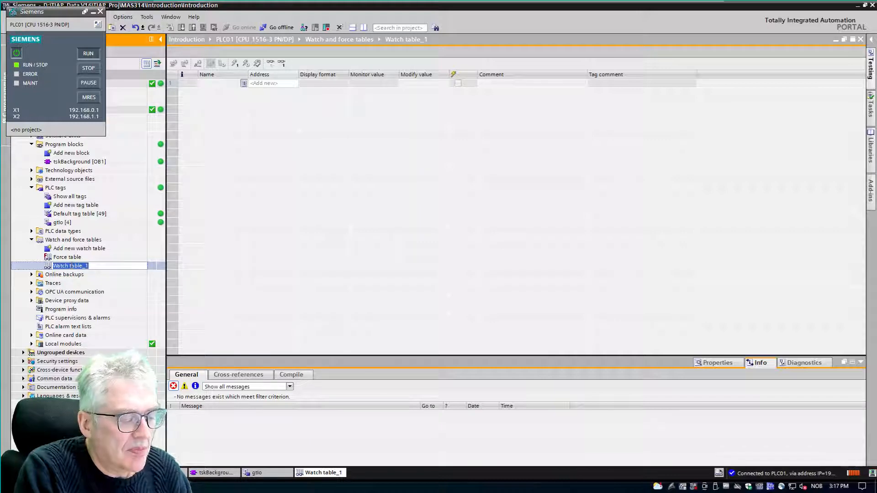
text(w)
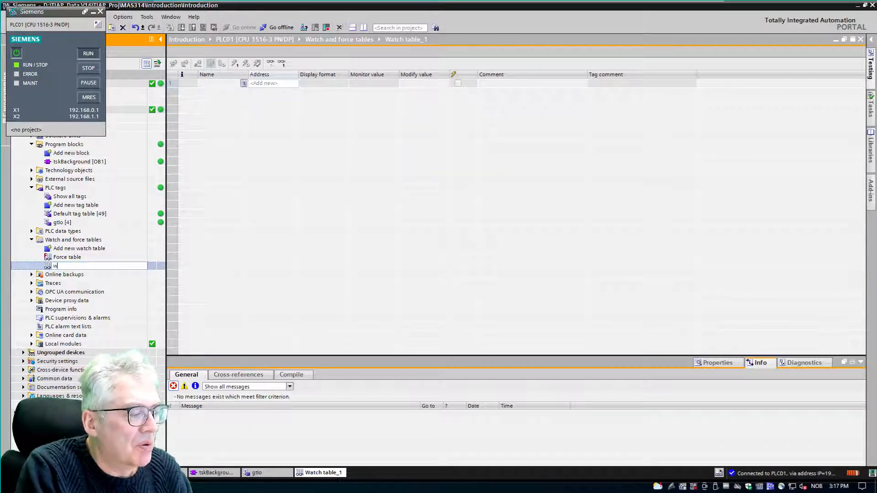
text(tS)
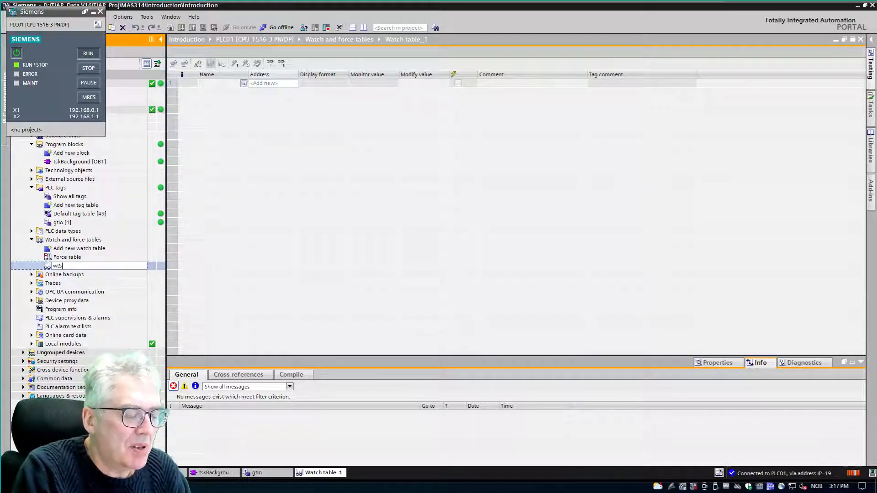
text(impleP)
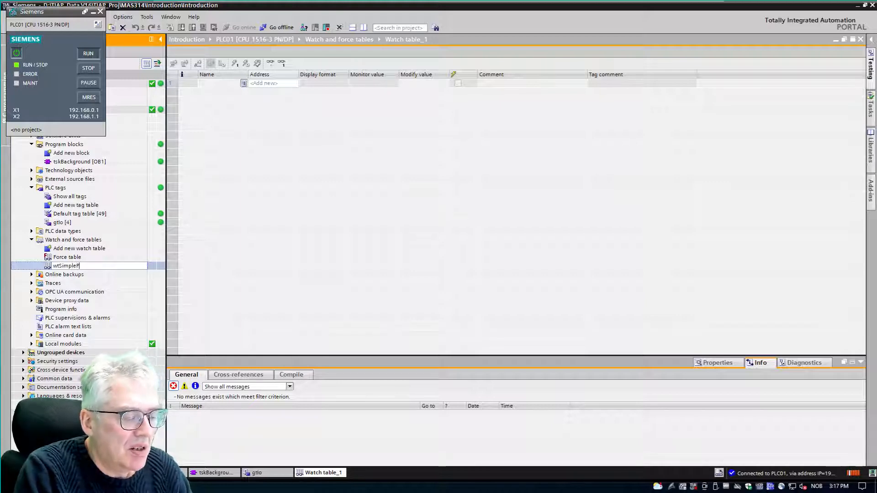
text(rogram)
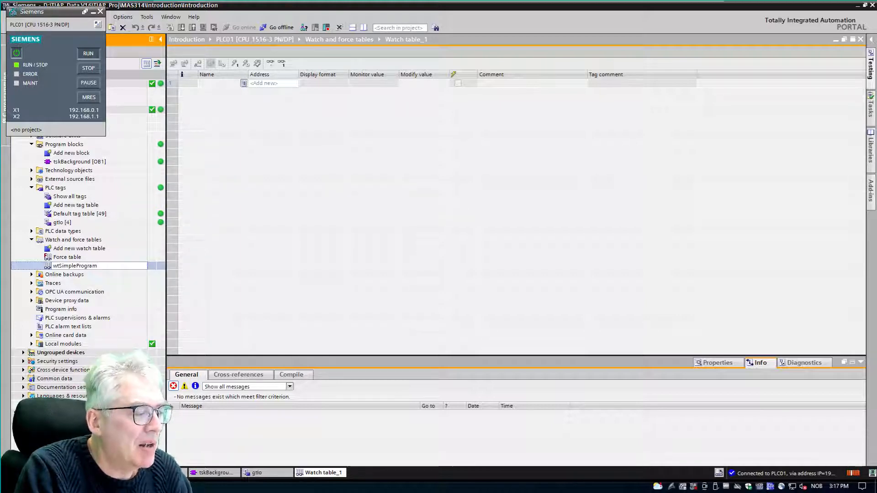
key(Return)
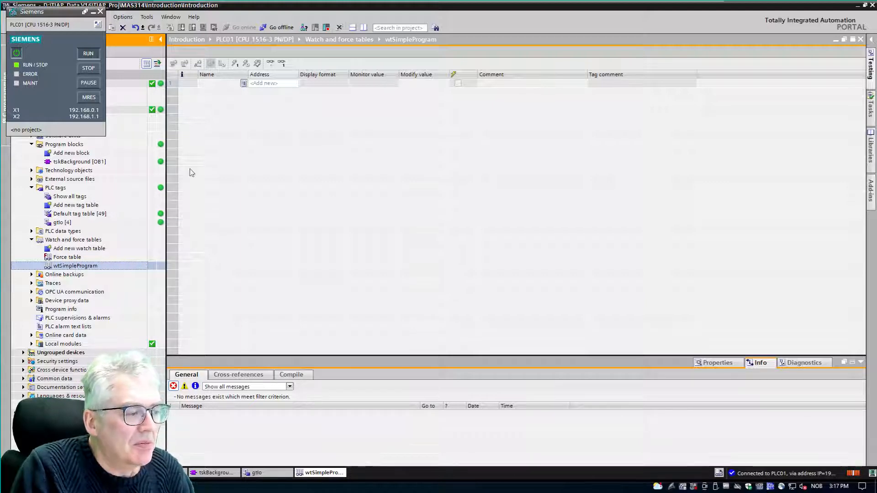
Add the tags X1, X2, X3 and Y as rows in the wtSimpleProgram watch table.
click(214, 83)
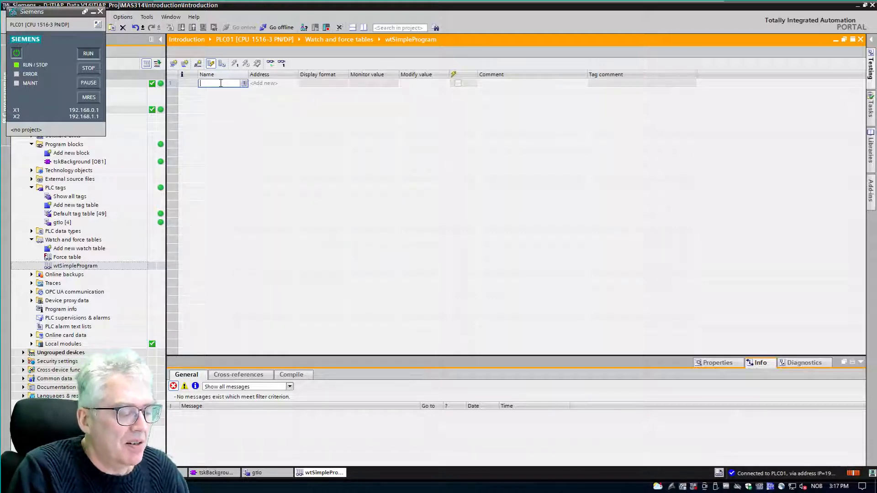
text(x1)
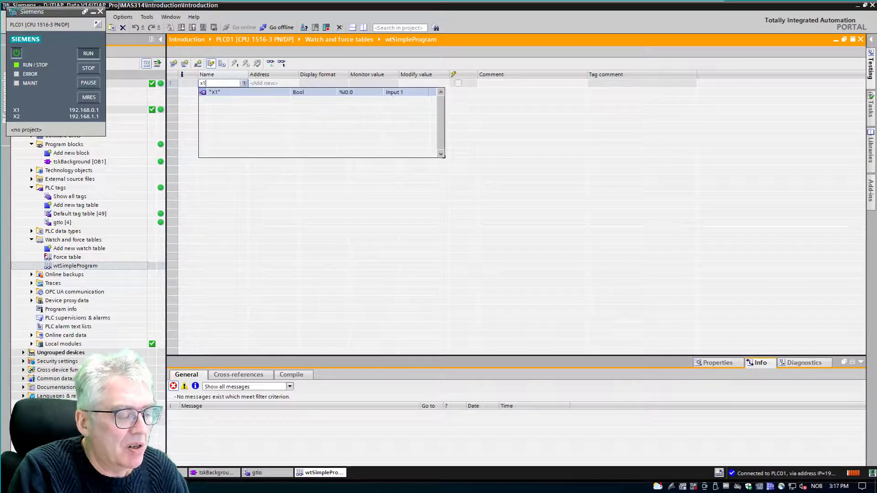
key(Return)
key(Return)
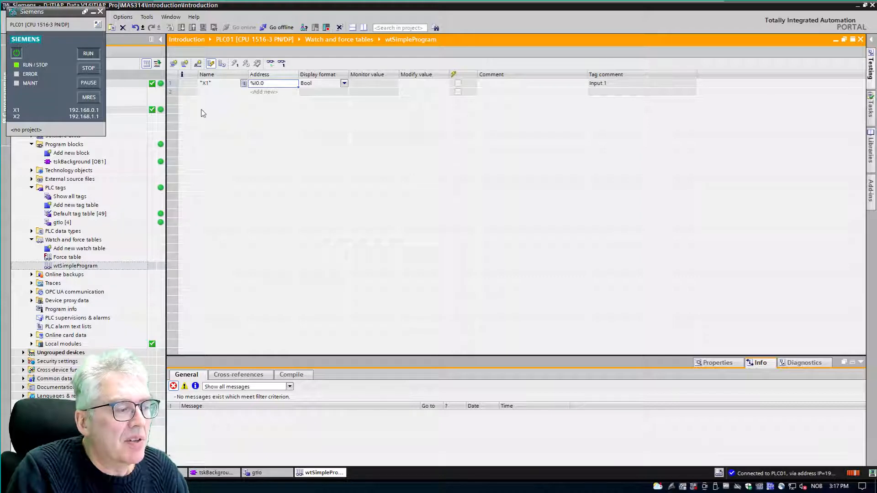
click(208, 93)
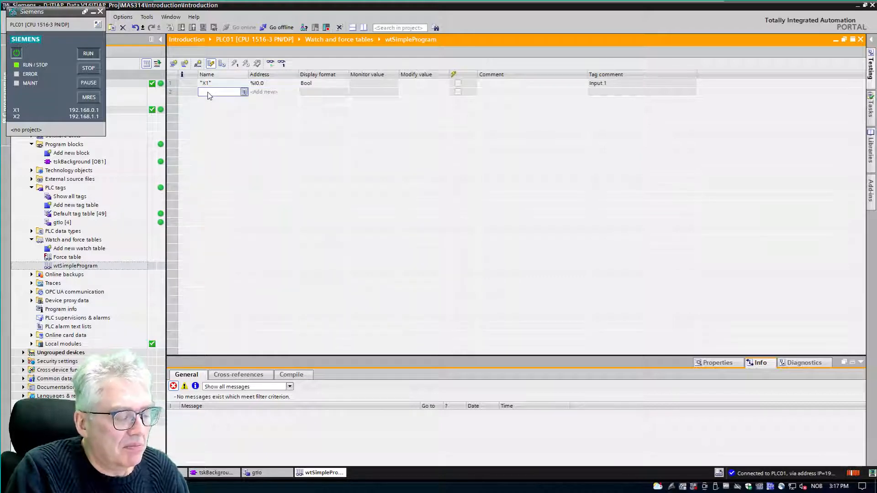
text(X2)
key(Return)
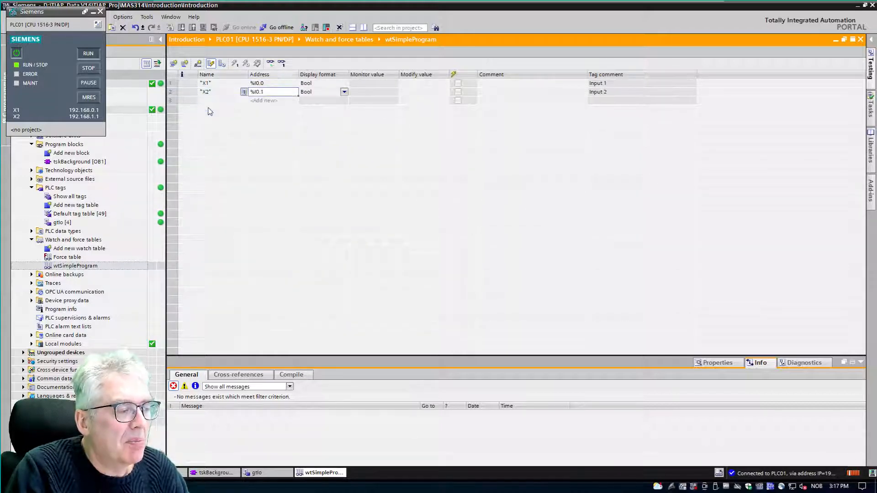
click(212, 102)
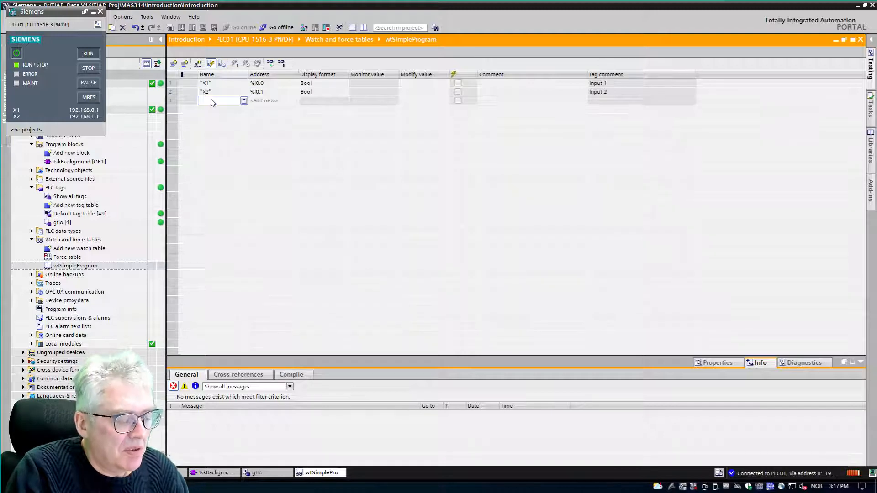
text(x3)
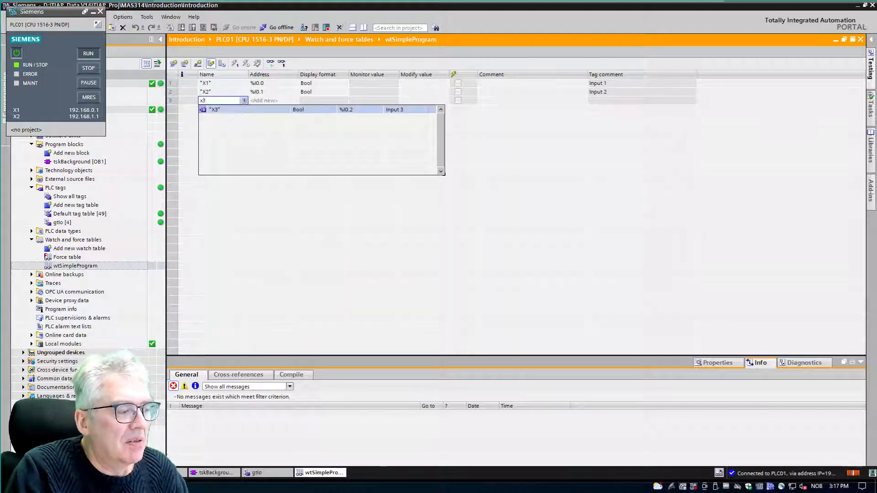
click(216, 111)
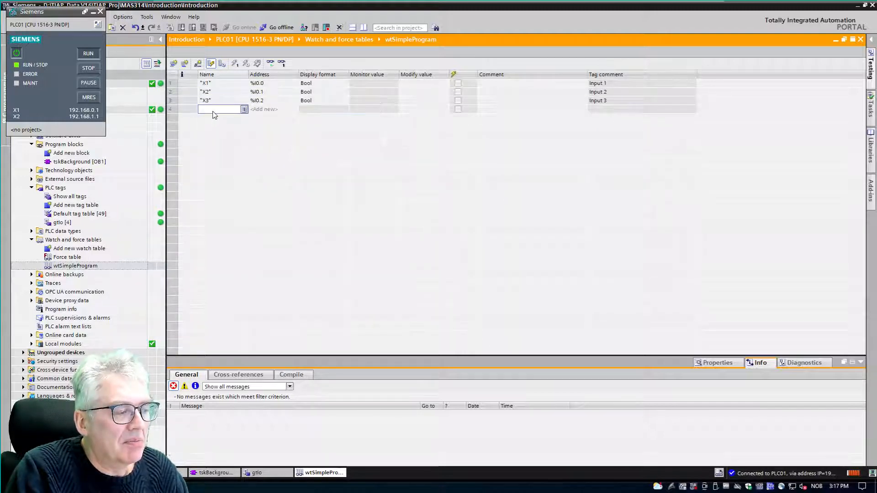
text(y)
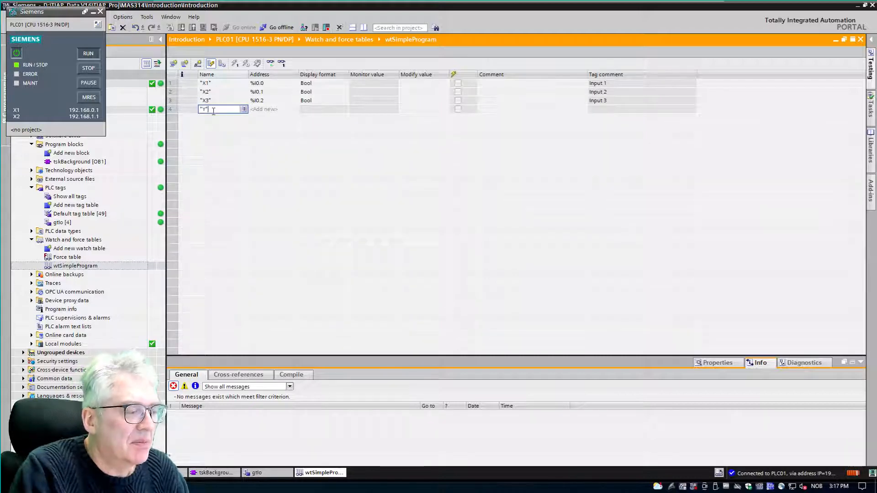
key(Return)
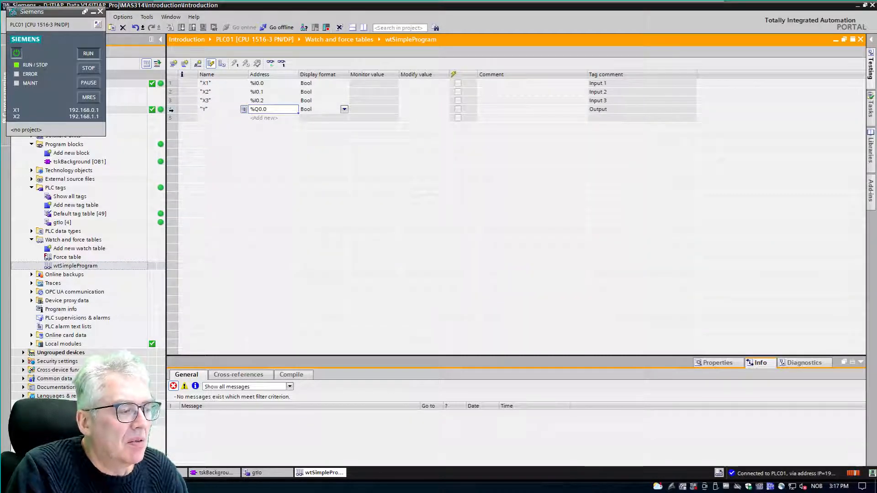
Insert a row above the Y tag and enter the comment line "// Output" in it.
click(183, 111)
click(174, 64)
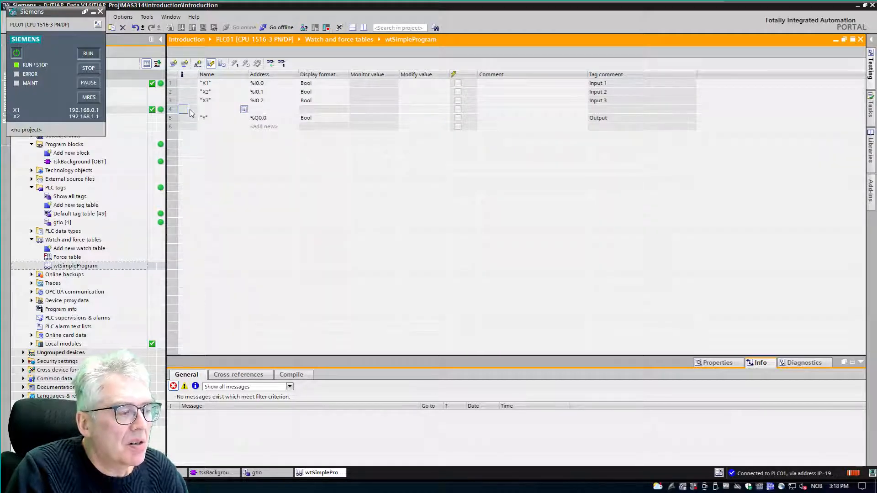
click(205, 109)
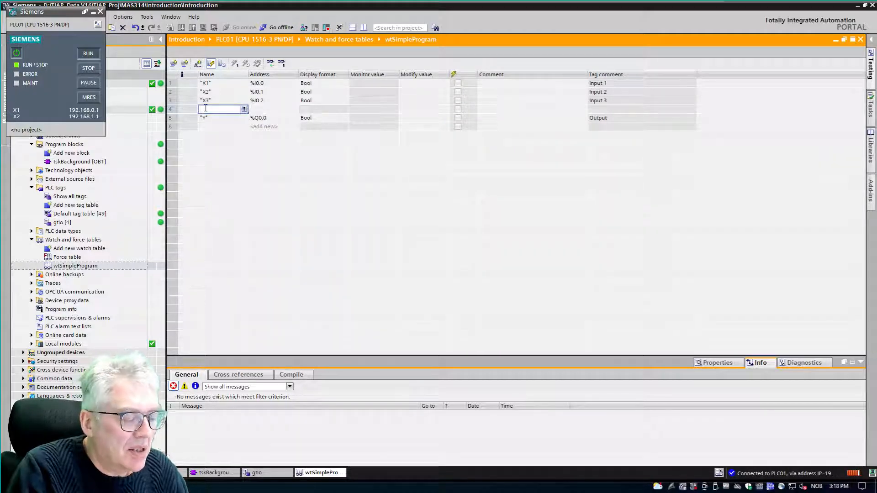
text(// Output)
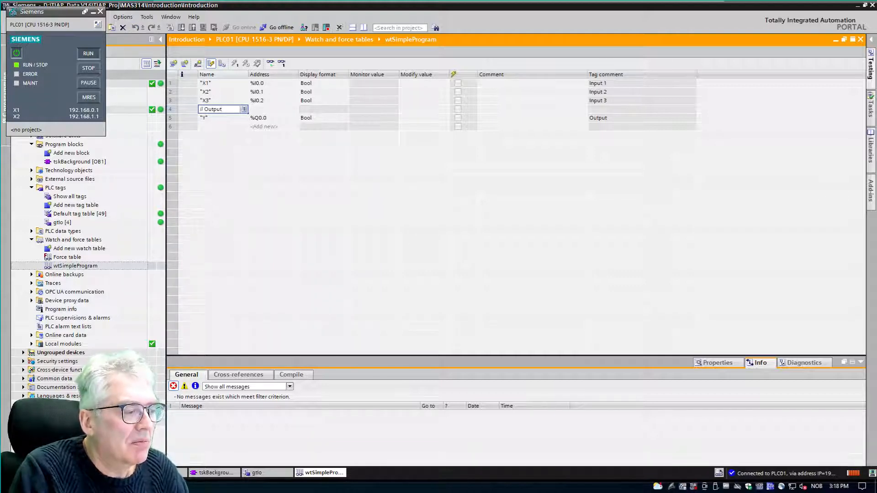
key(Return)
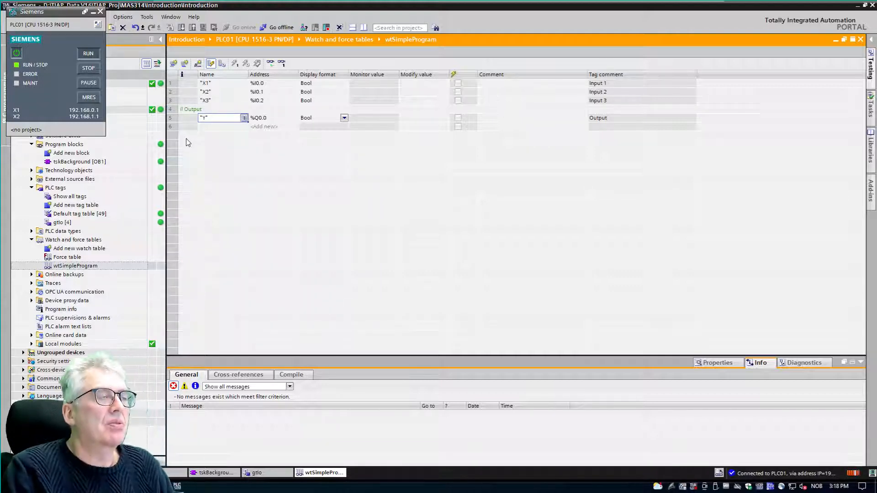
Insert a row above the X1 tag and enter the comment line "// Inputs" in it.
click(171, 83)
click(173, 63)
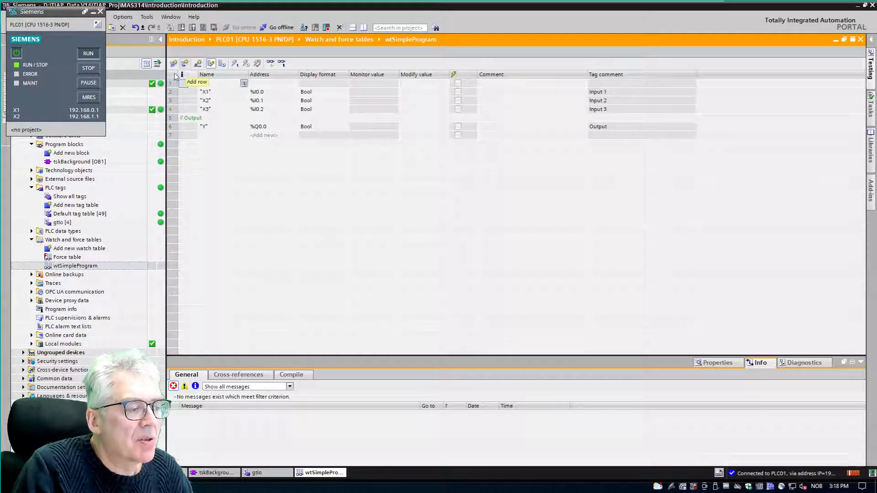
click(214, 82)
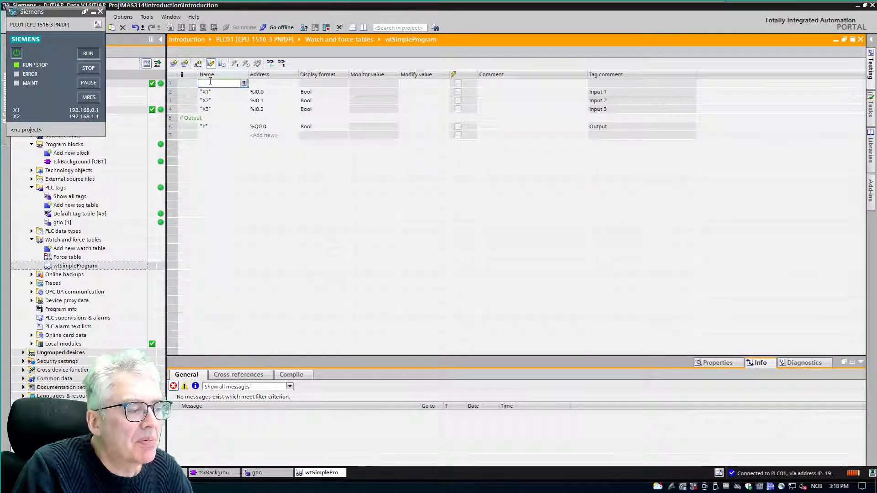
text(// Inputs)
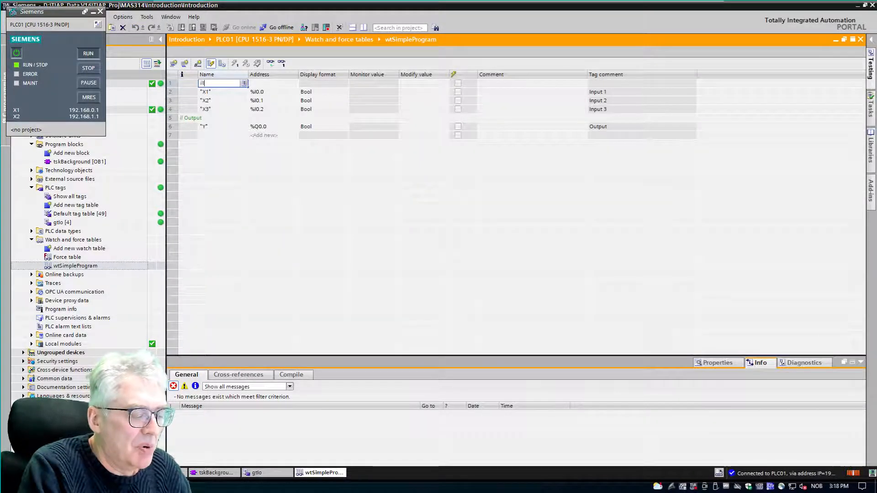
key(Return)
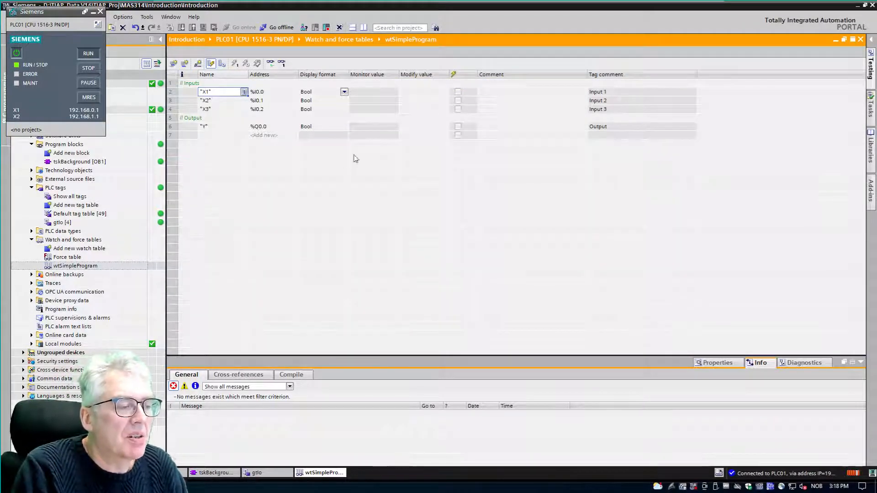
Turn on monitoring of all tags in the watch table and modify X1 to 1.
click(271, 64)
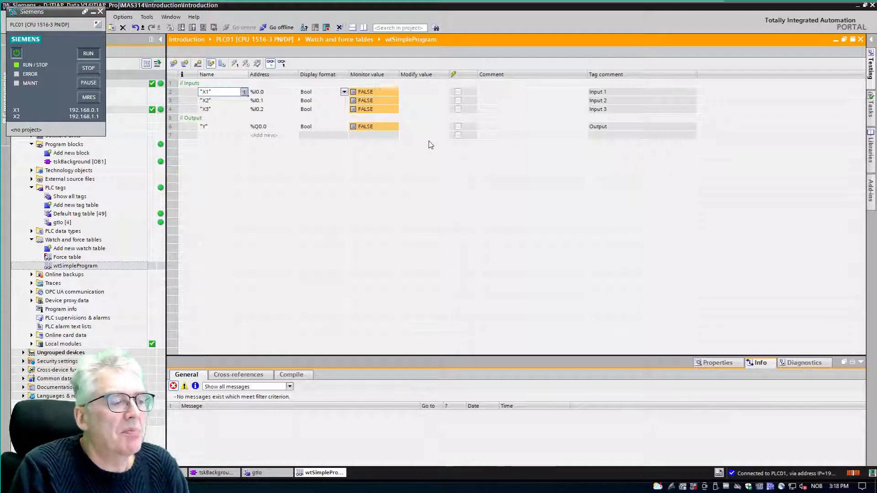
click(386, 93)
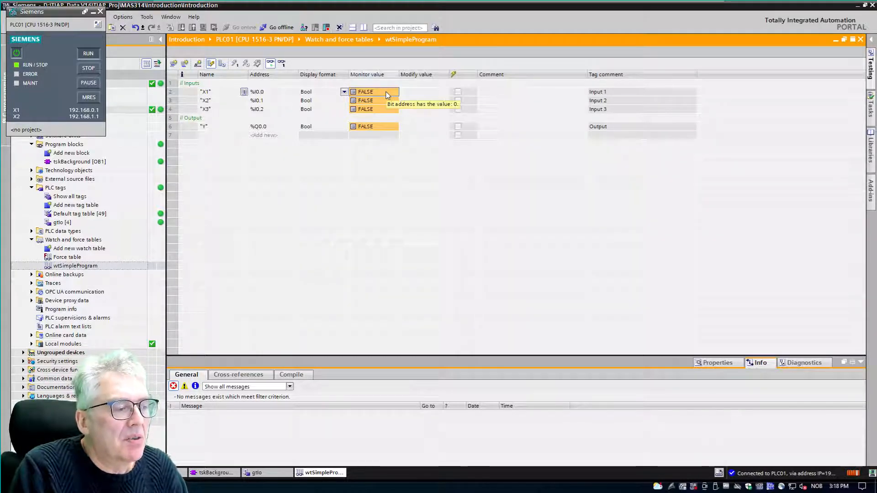
right_click(386, 95)
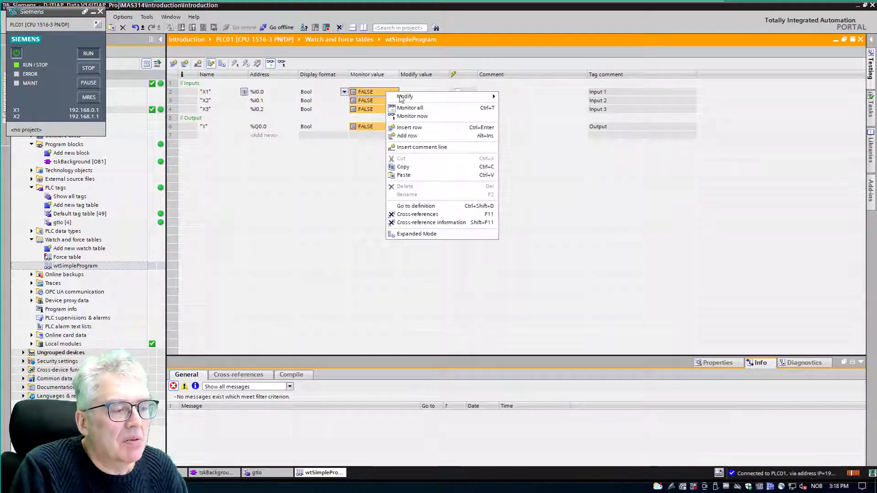
mouse_move(401, 97)
click(514, 103)
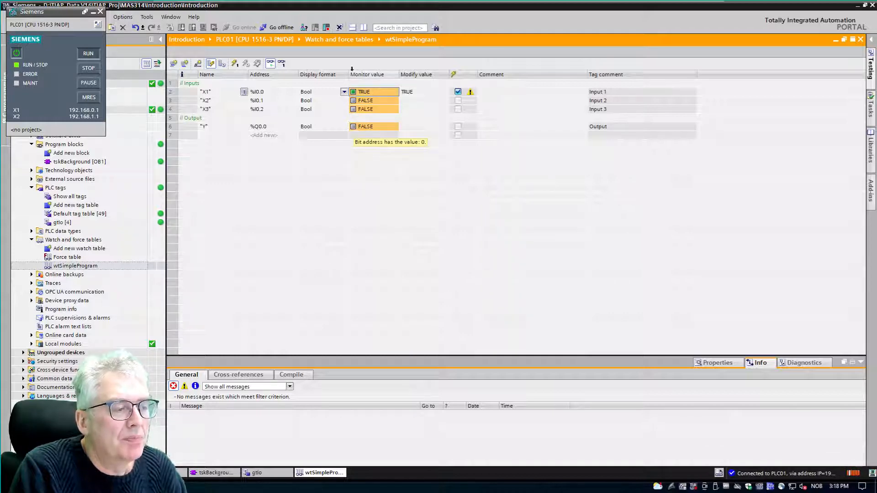
Split the editor area vertically and show the tskBackground block beside the watch table.
click(364, 27)
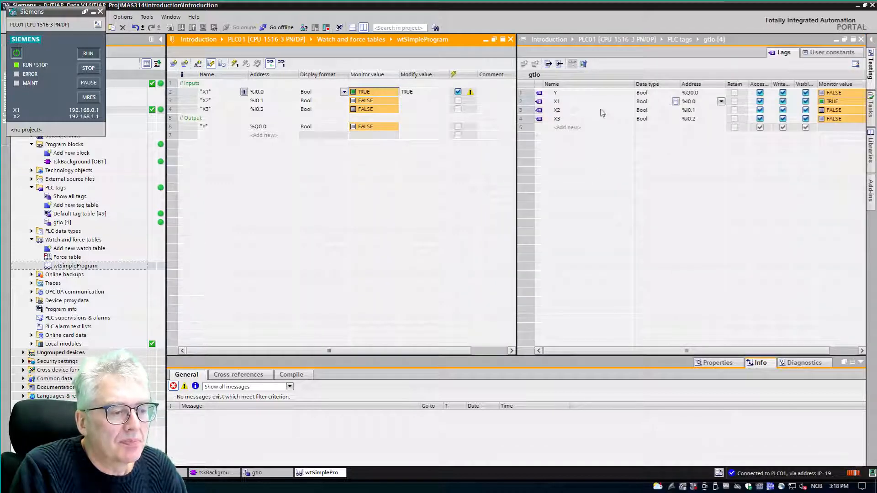
click(578, 39)
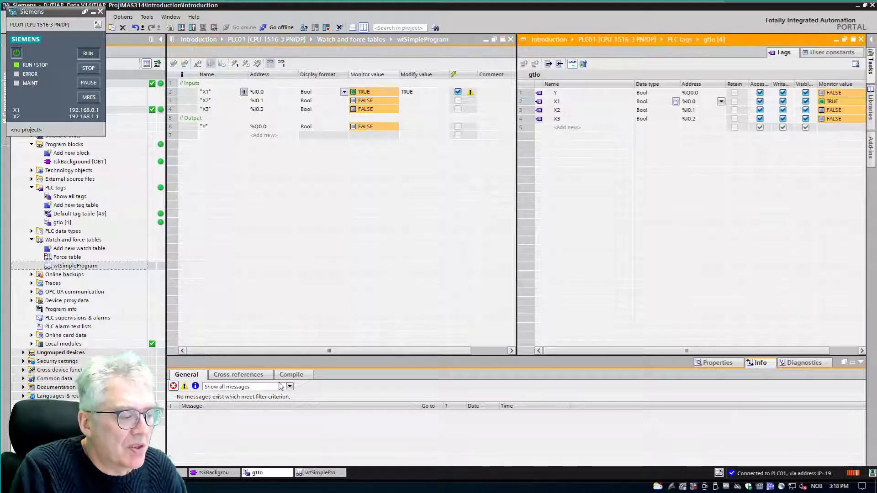
click(212, 475)
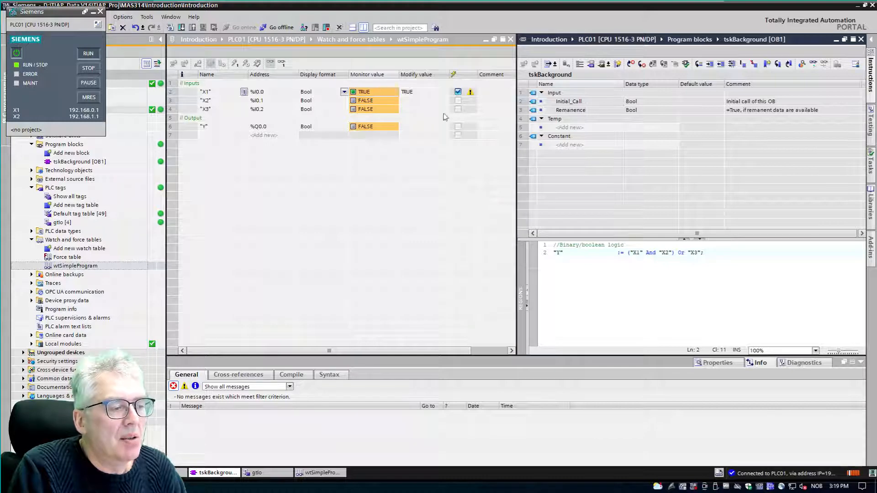
Test the And part of the logic by modifying X2 to 1 and X1 to 0 in the watch table.
right_click(384, 101)
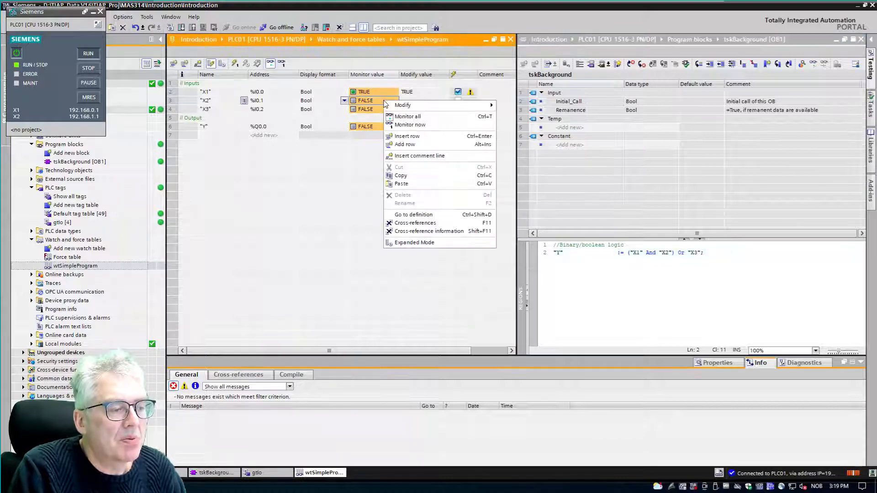
mouse_move(401, 106)
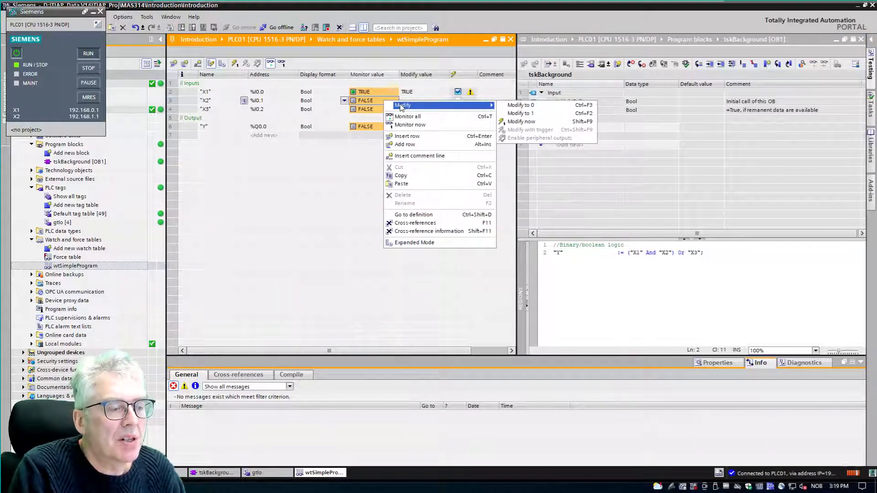
click(518, 113)
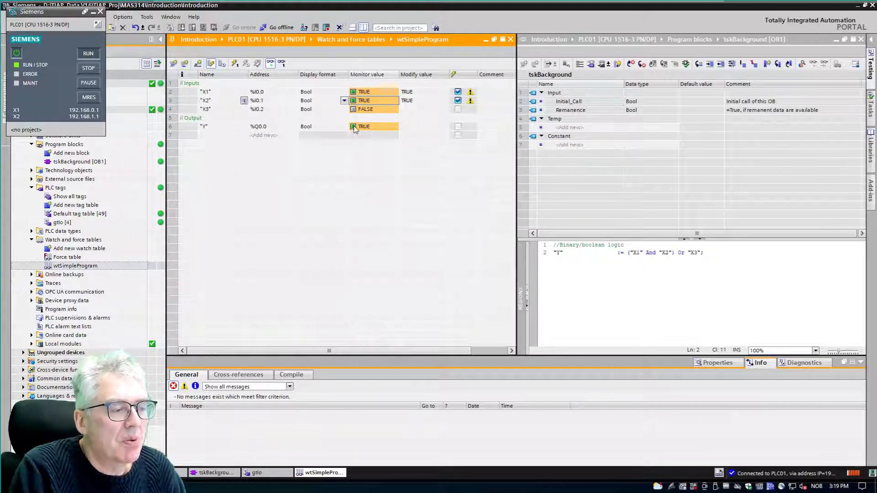
click(364, 93)
right_click(364, 95)
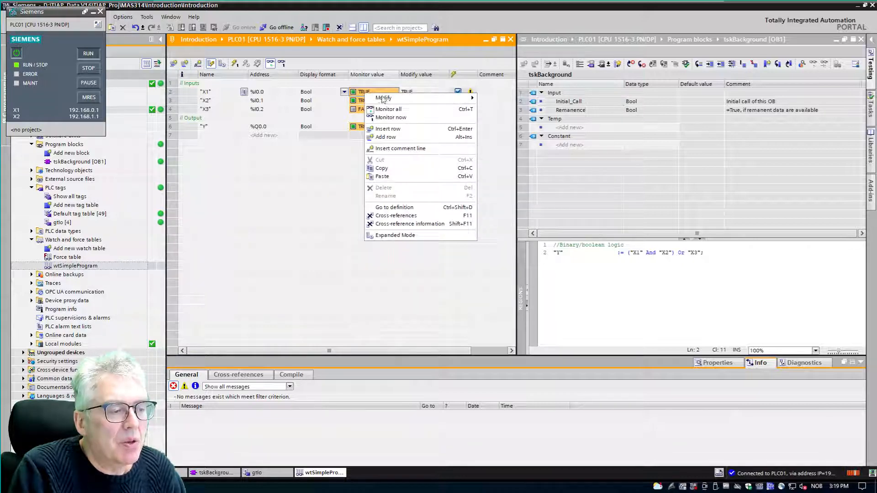
mouse_move(452, 94)
click(493, 103)
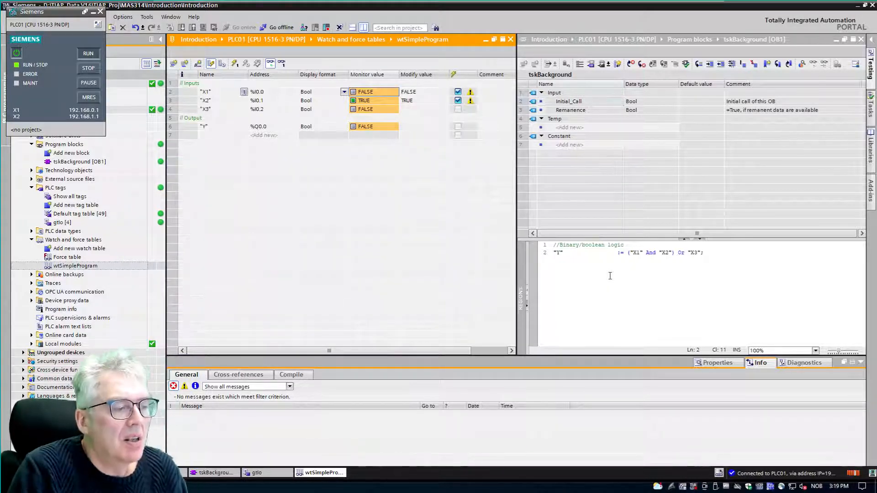
Test the Or part of the logic by modifying X3 to 1 and X2 to 0 in the watch table.
right_click(386, 108)
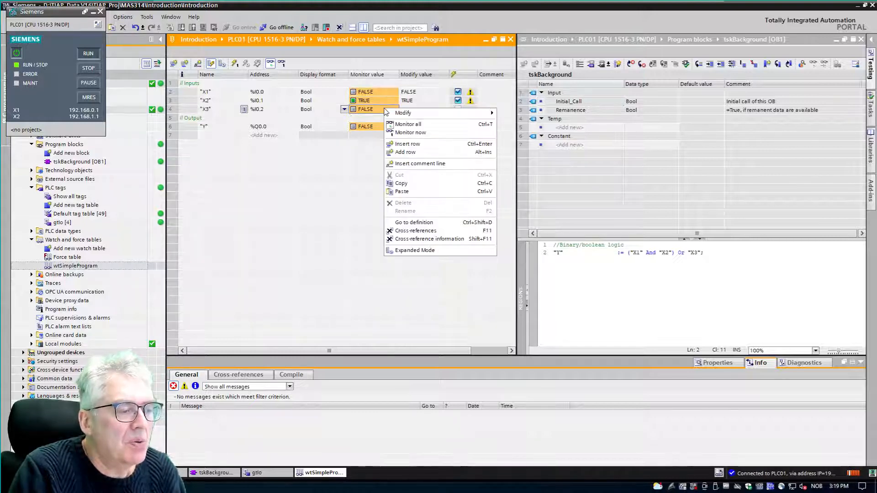
mouse_move(402, 117)
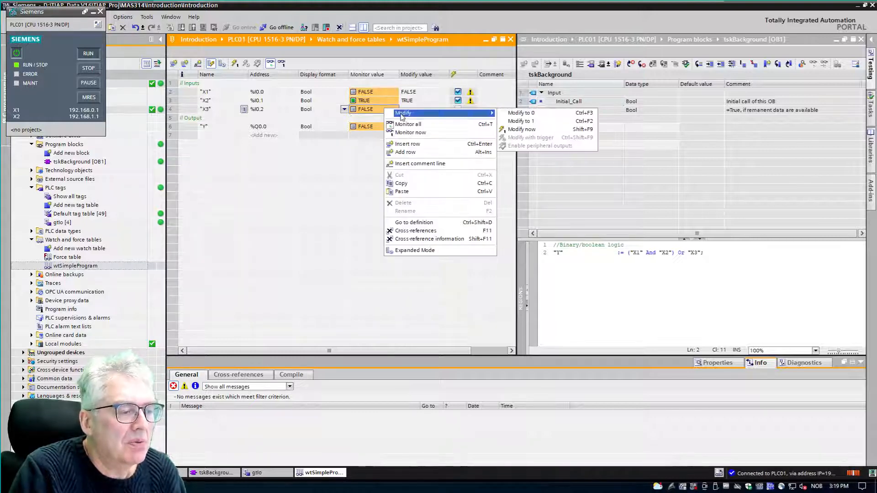
click(519, 121)
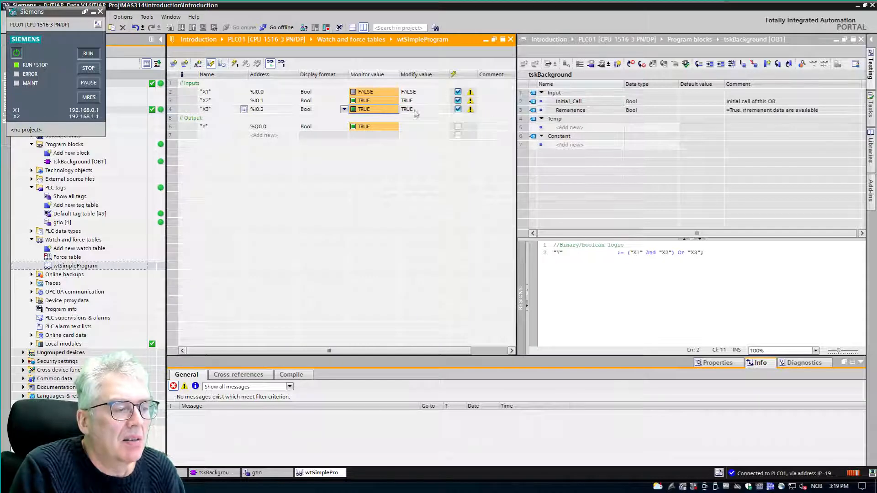
click(366, 102)
right_click(366, 102)
mouse_move(388, 106)
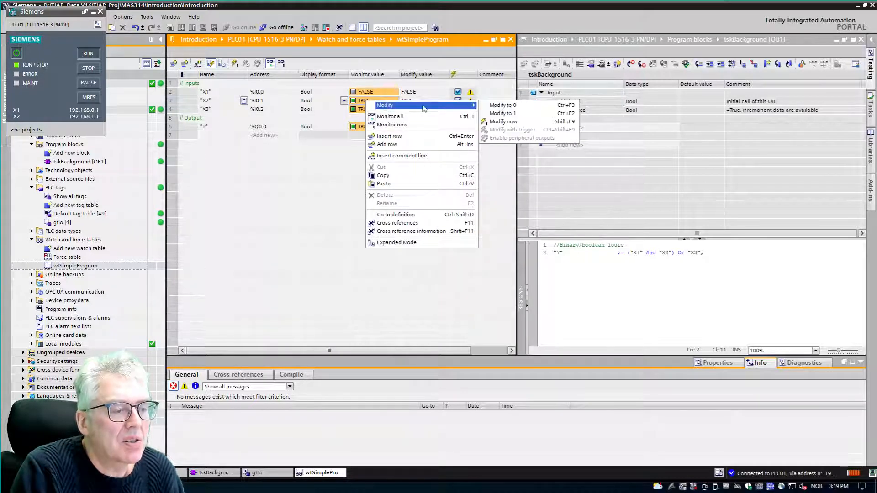
click(498, 105)
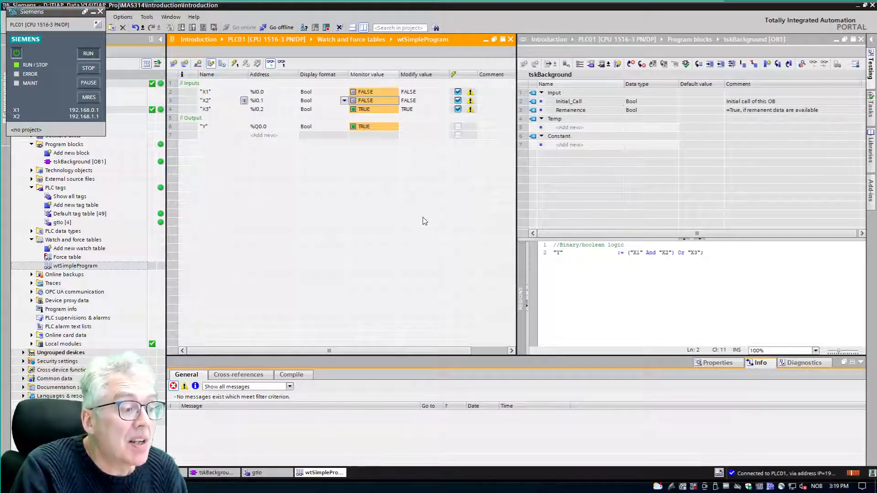
Modify the X3 input to 0 in the watch table.
right_click(370, 112)
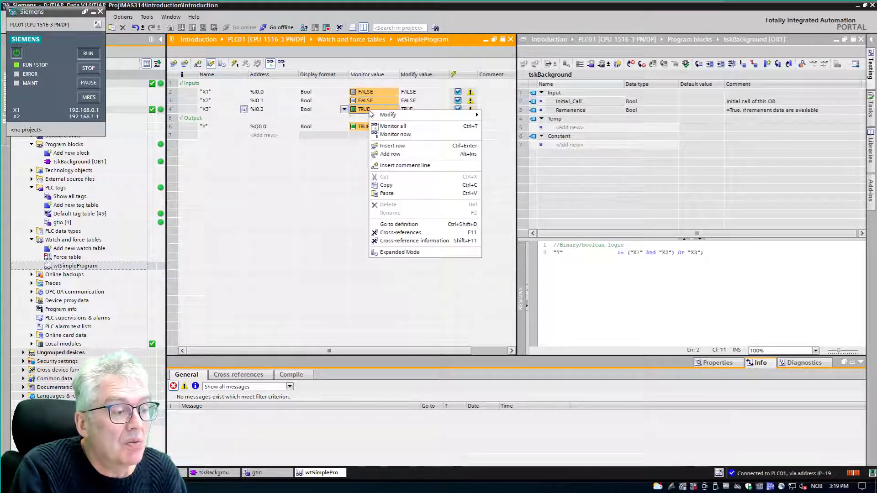
mouse_move(386, 118)
click(499, 121)
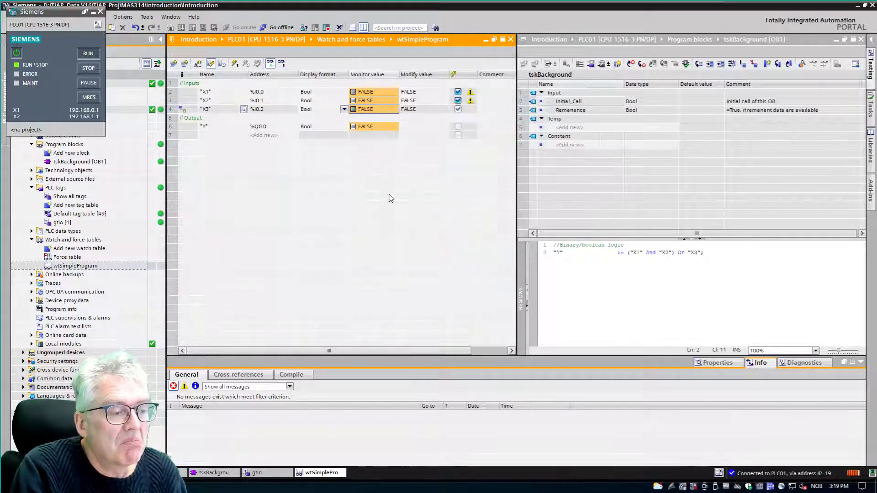